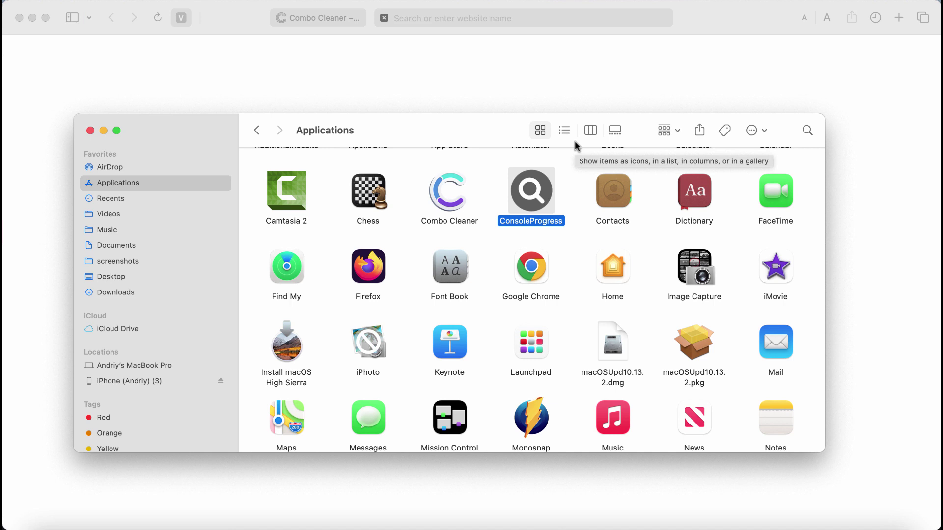
Trash ConsoleProgress from Applications, close that Finder window, and switch to the Combo Cleaner website.
right_click(540, 186)
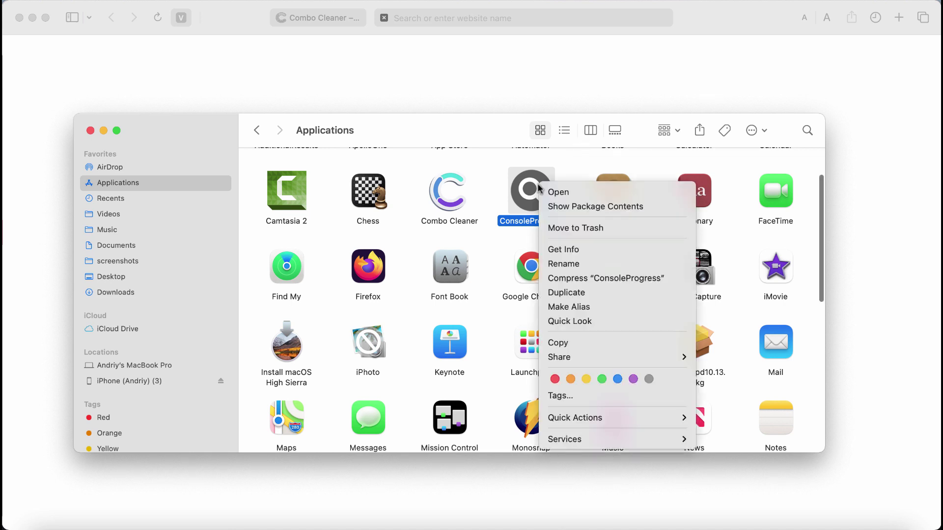
click(575, 227)
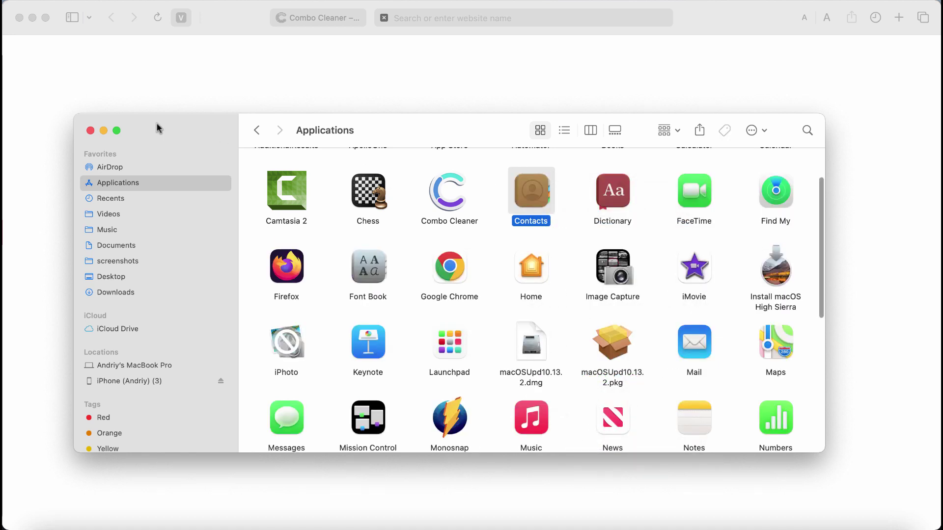
click(92, 132)
click(306, 18)
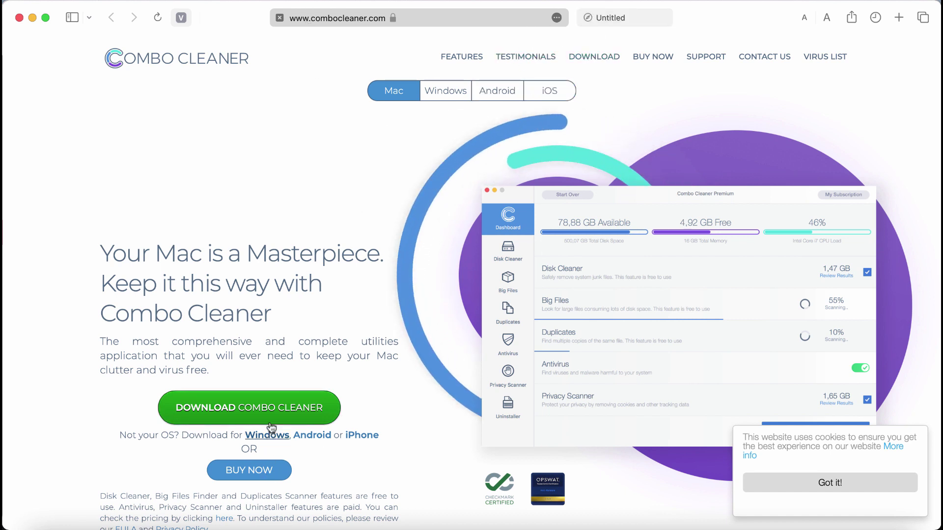
Launch Combo Cleaner from the Dock to show its dashboard with disk, memory and CPU stats.
click(449, 527)
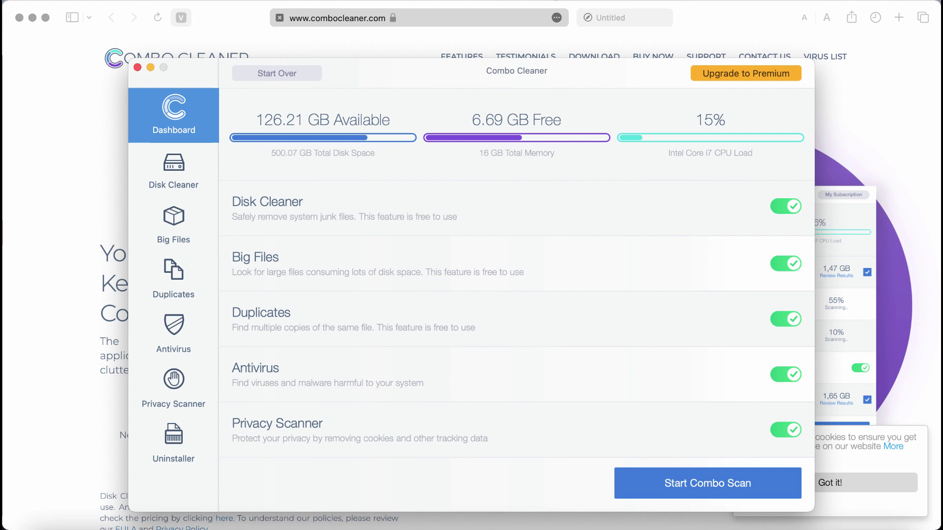
click(557, 18)
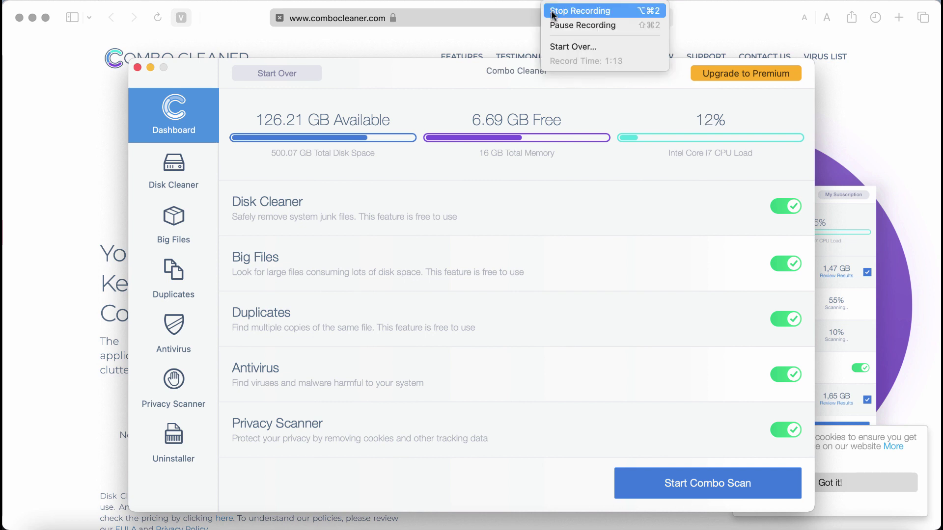
click(581, 8)
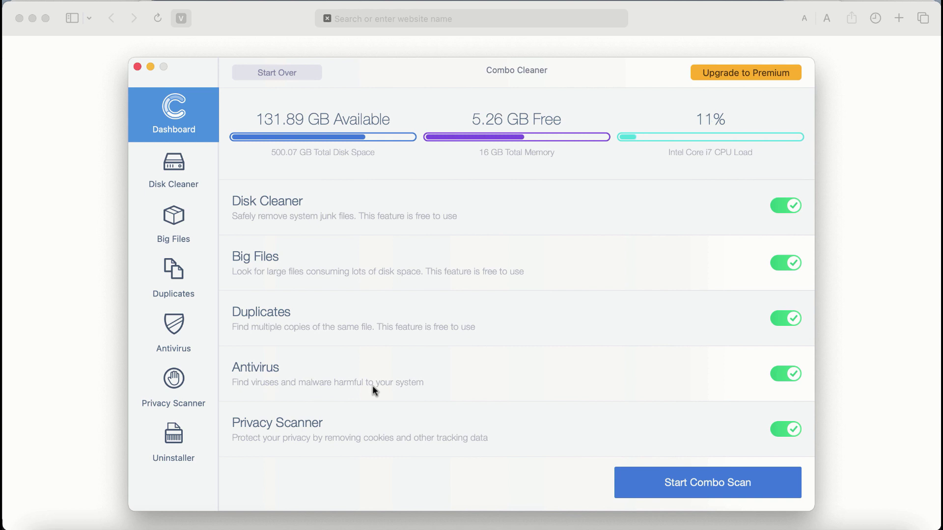
Run the Combo Scan until two antivirus threats appear, then open the Upgrade to Premium offer.
click(674, 489)
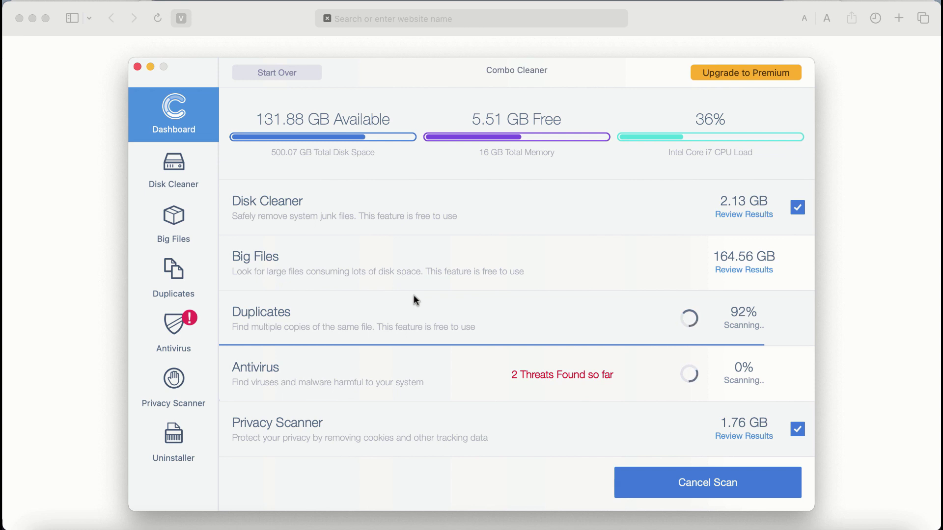
click(741, 77)
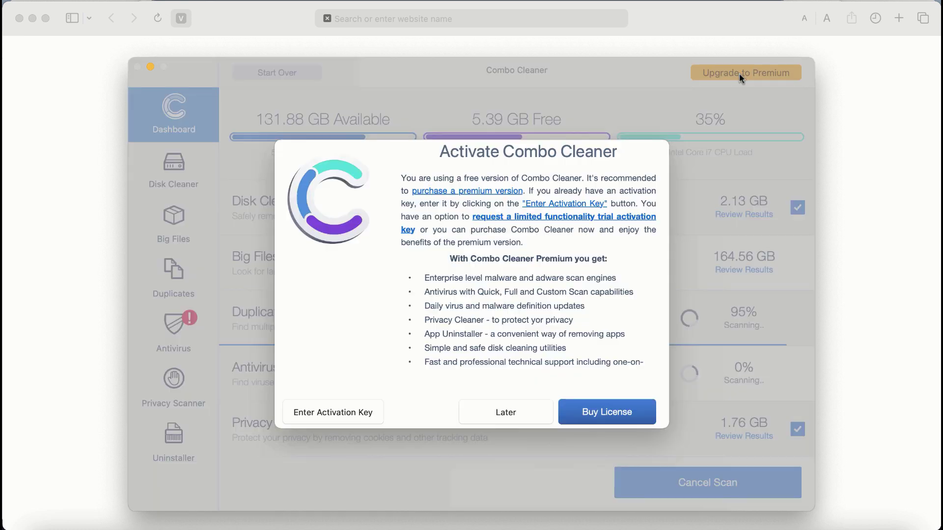
Choose Later in the Activate Combo Cleaner dialog to return to the running scan.
click(515, 417)
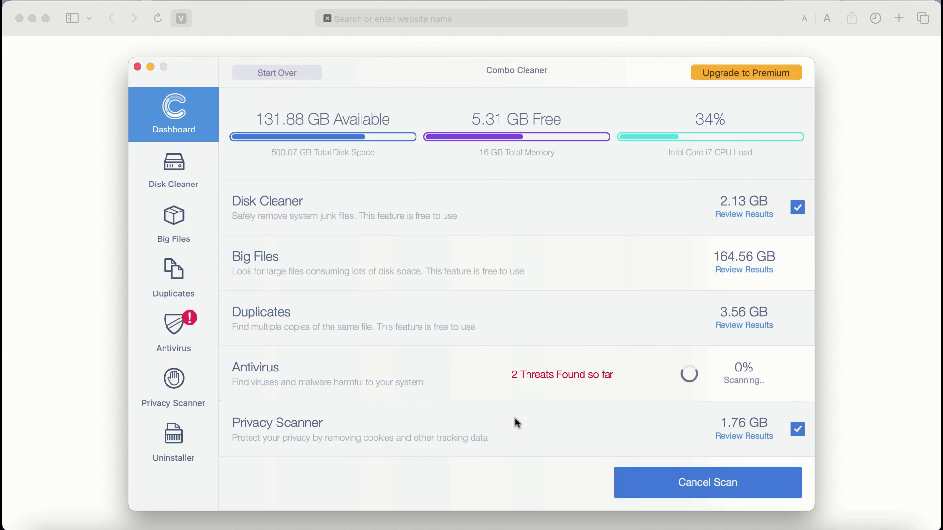